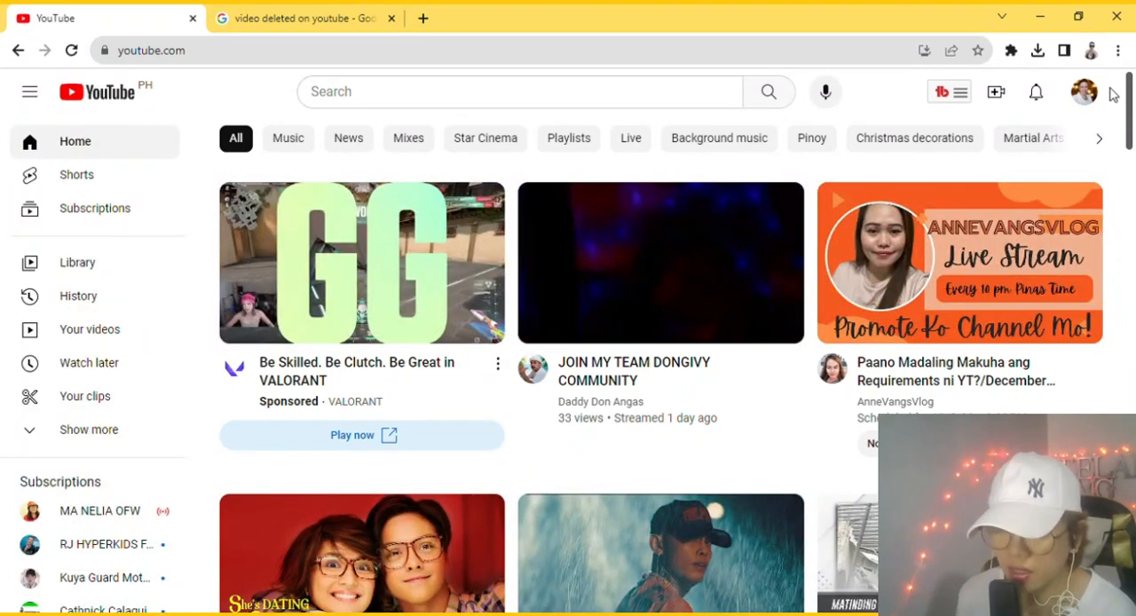
- Open YouTube Studio and show the copyright details of the video "REPLACING CPR CONTENT" from its monetization notification
{"action": "left_click", "coordinate": [1084, 92]}
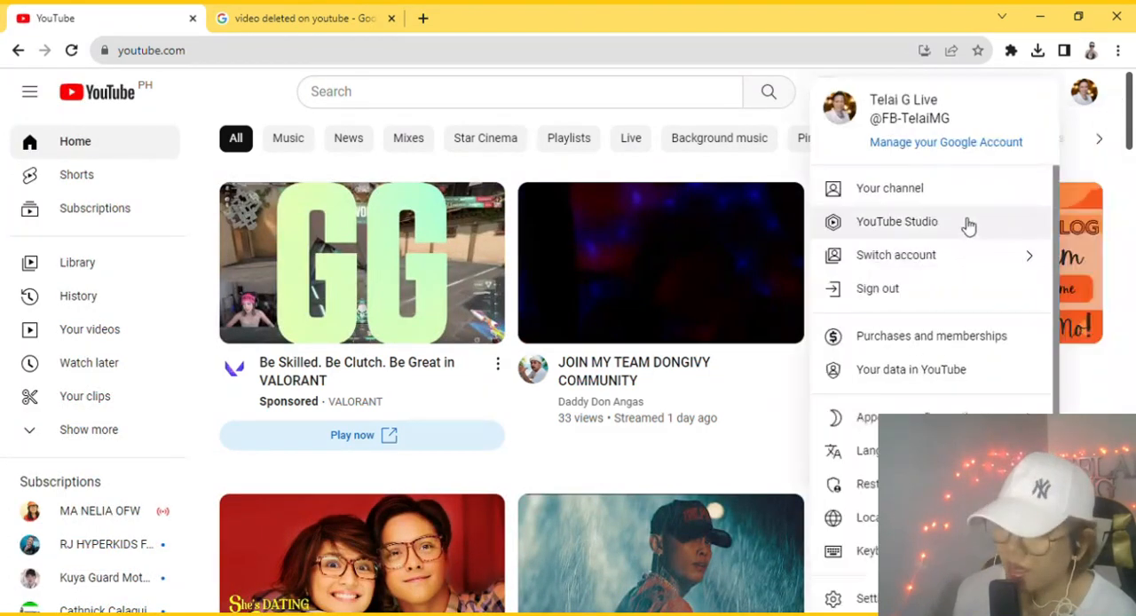
{"action": "left_click", "coordinate": [877, 233]}
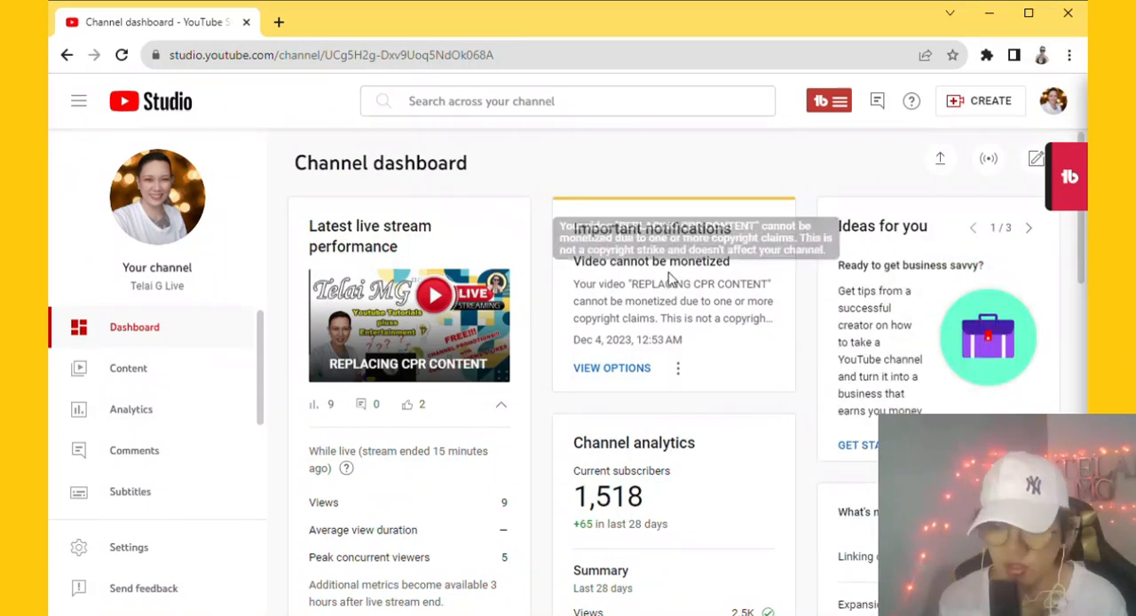
{"action": "left_click", "coordinate": [624, 371]}
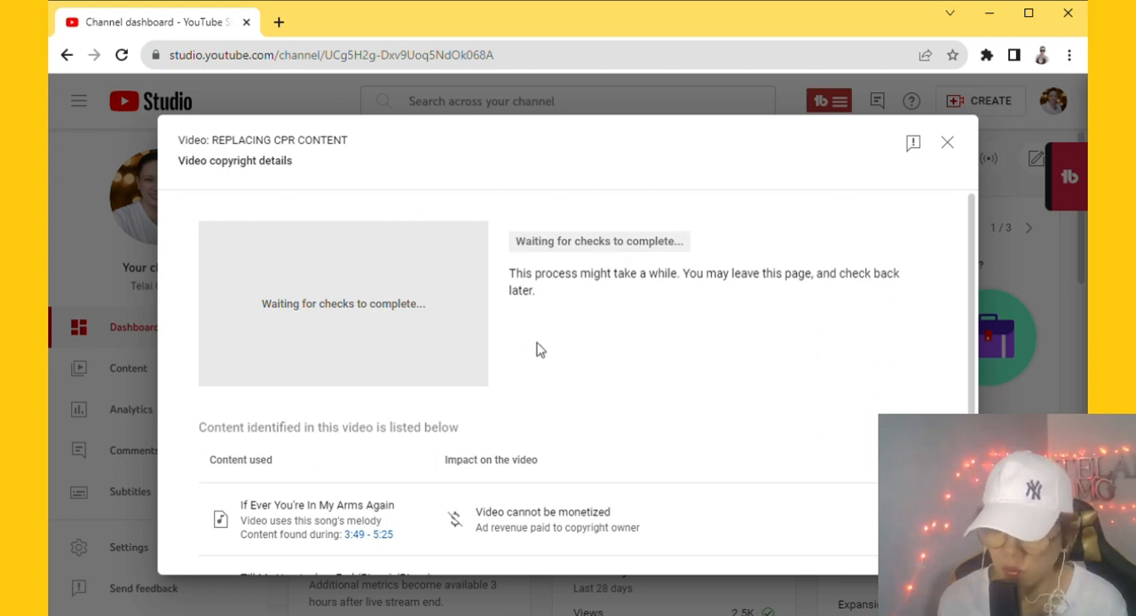
{"action": "scroll", "coordinate": [604, 365], "scroll_direction": "down", "scroll_amount": 1}
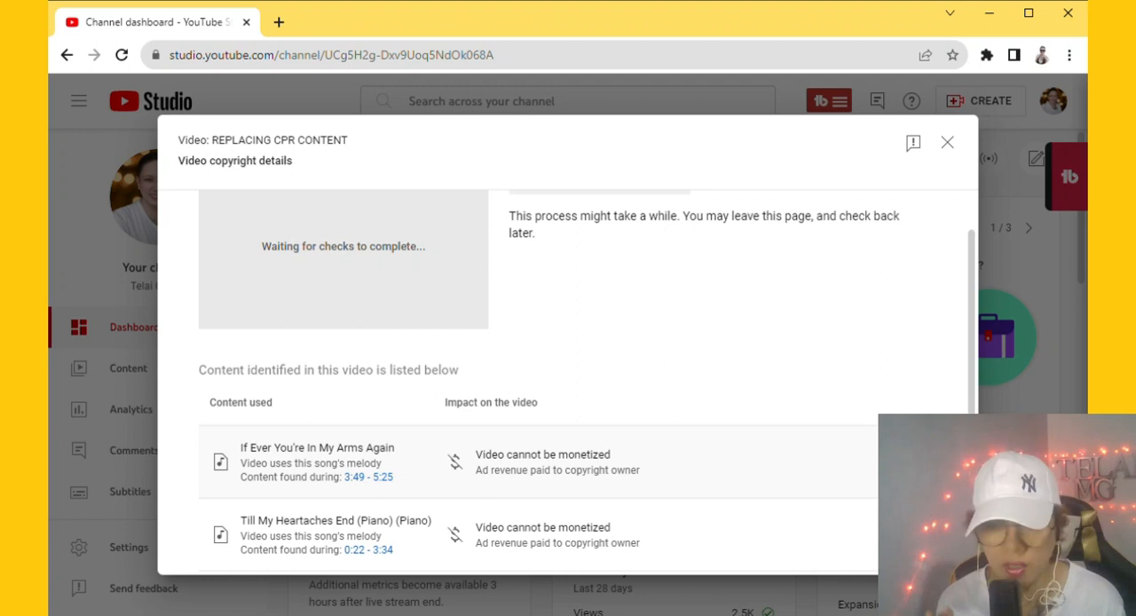
- Open the Replace song editor for the "If Ever You're In My Arms Again" claim and inspect the claimed segment
{"action": "left_click", "coordinate": [901, 462]}
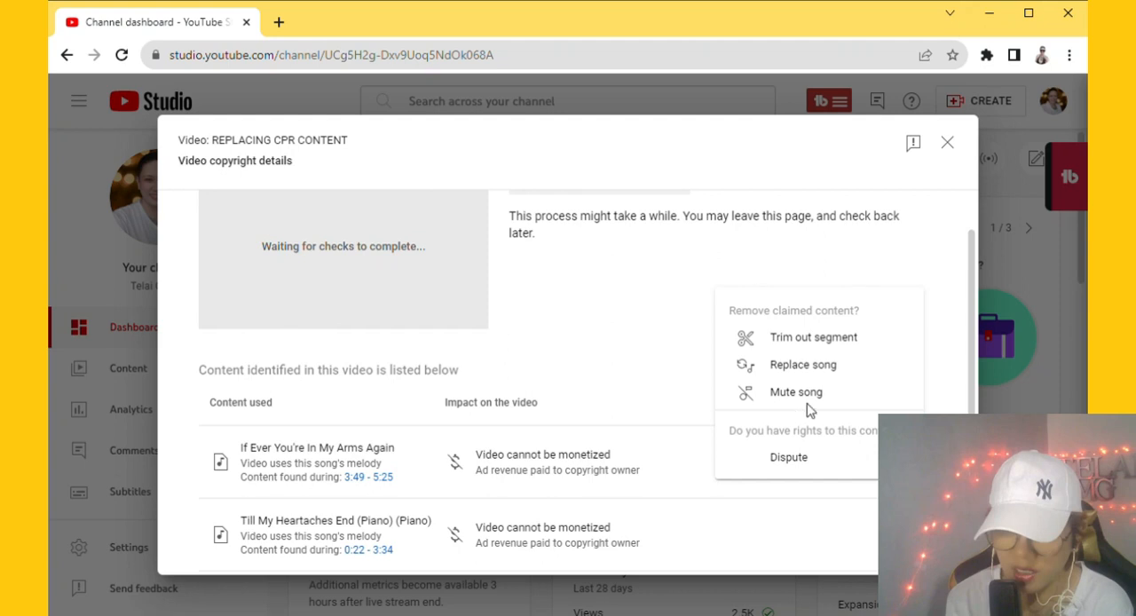
{"action": "left_click", "coordinate": [806, 369]}
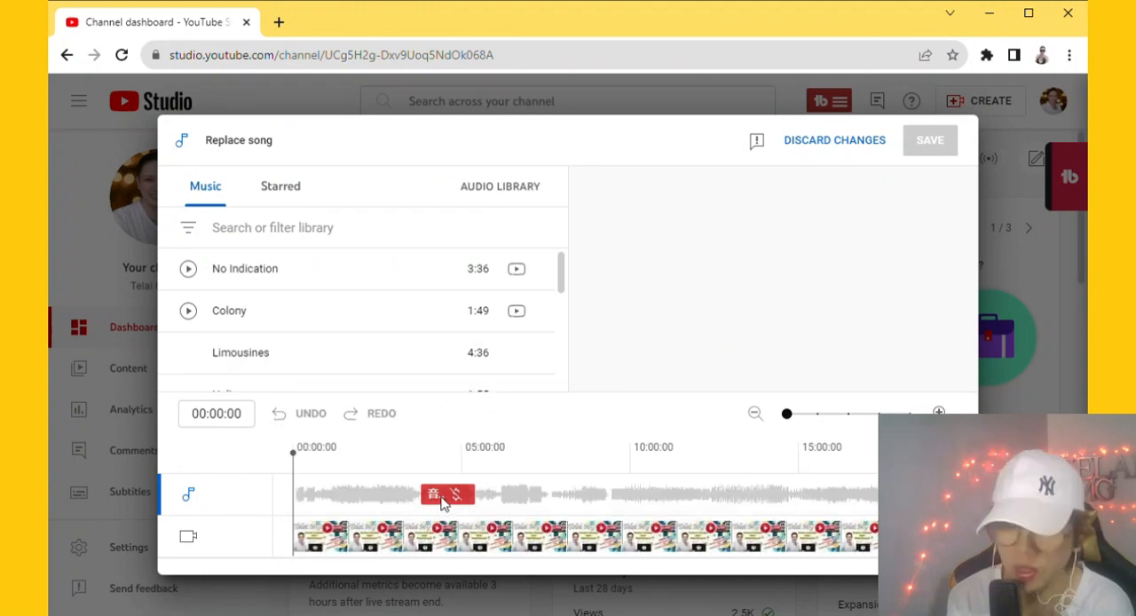
{"action": "mouse_move", "coordinate": [438, 497]}
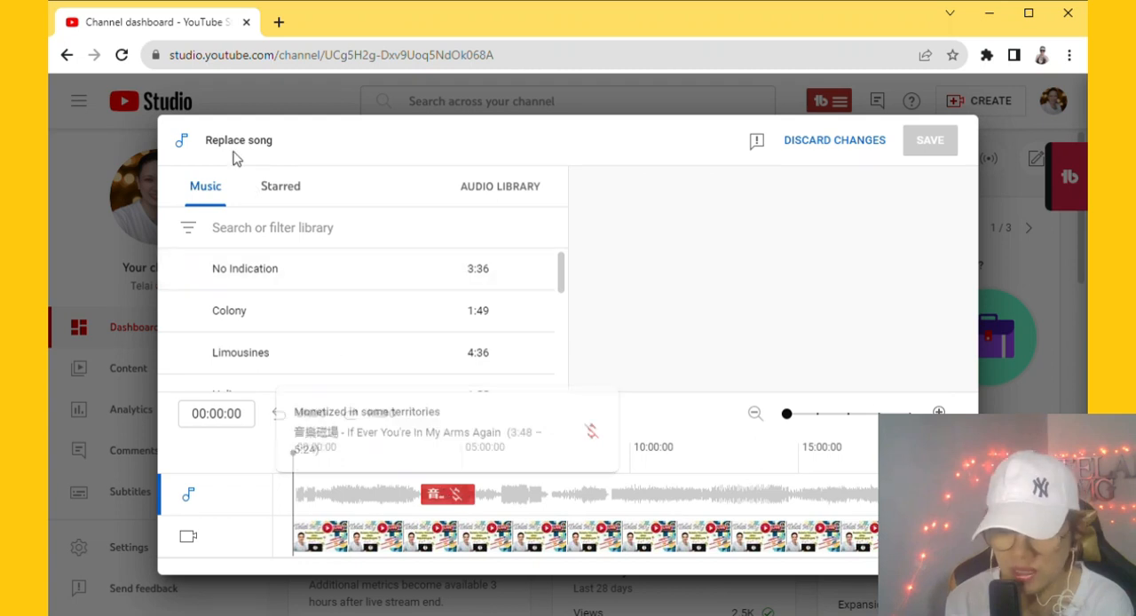
- Filter the replacement music library to the Reggae genre
{"action": "left_click", "coordinate": [247, 233]}
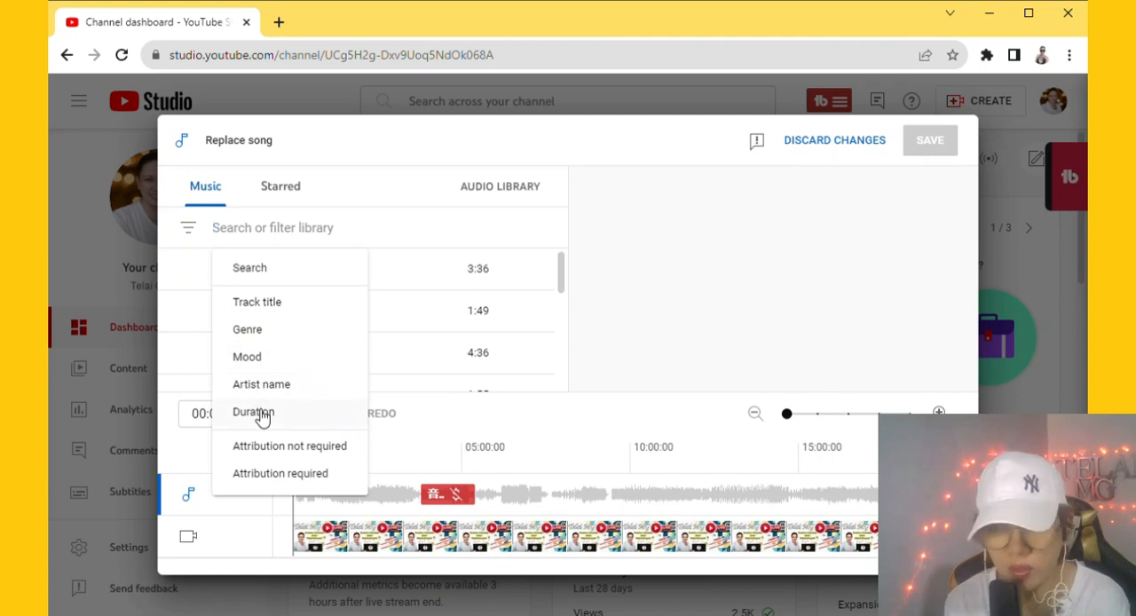
{"action": "left_click", "coordinate": [248, 331]}
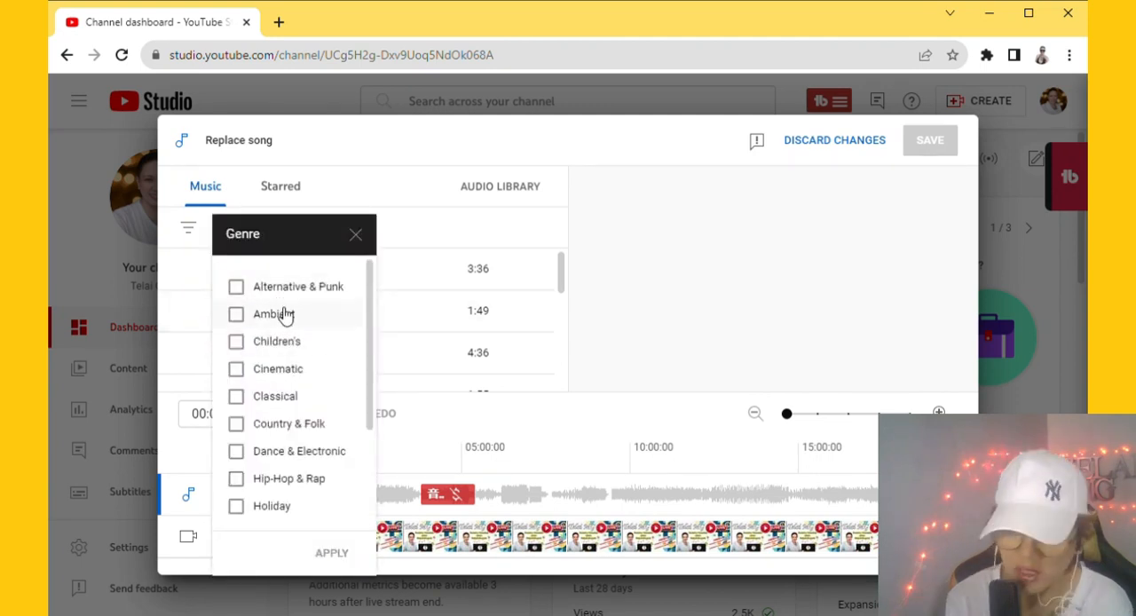
{"action": "scroll", "coordinate": [297, 355], "scroll_direction": "down", "scroll_amount": 3}
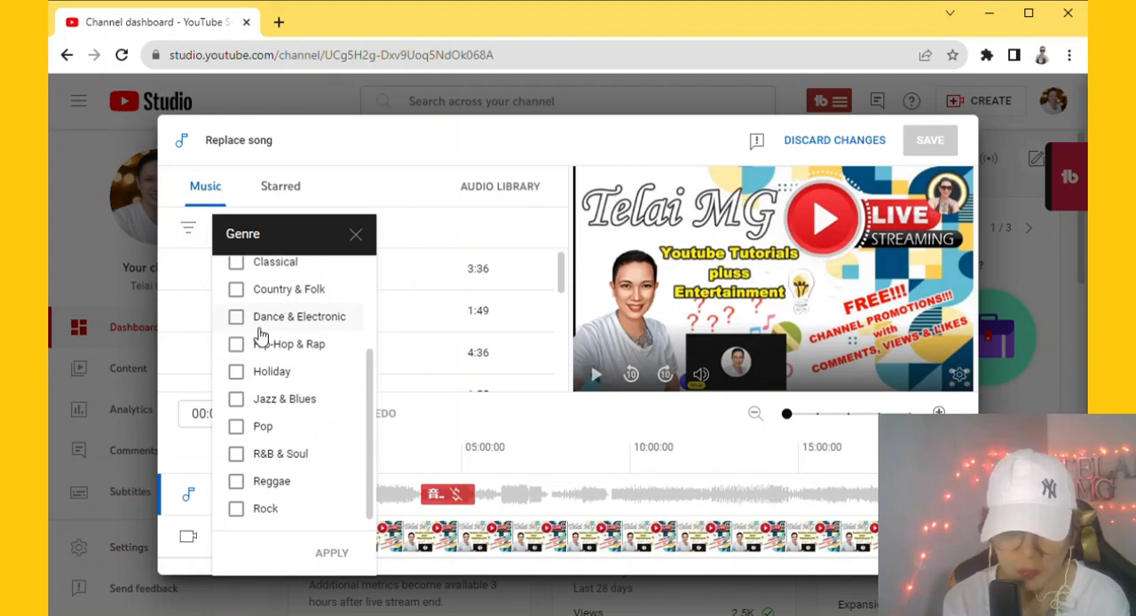
{"action": "left_click", "coordinate": [241, 484]}
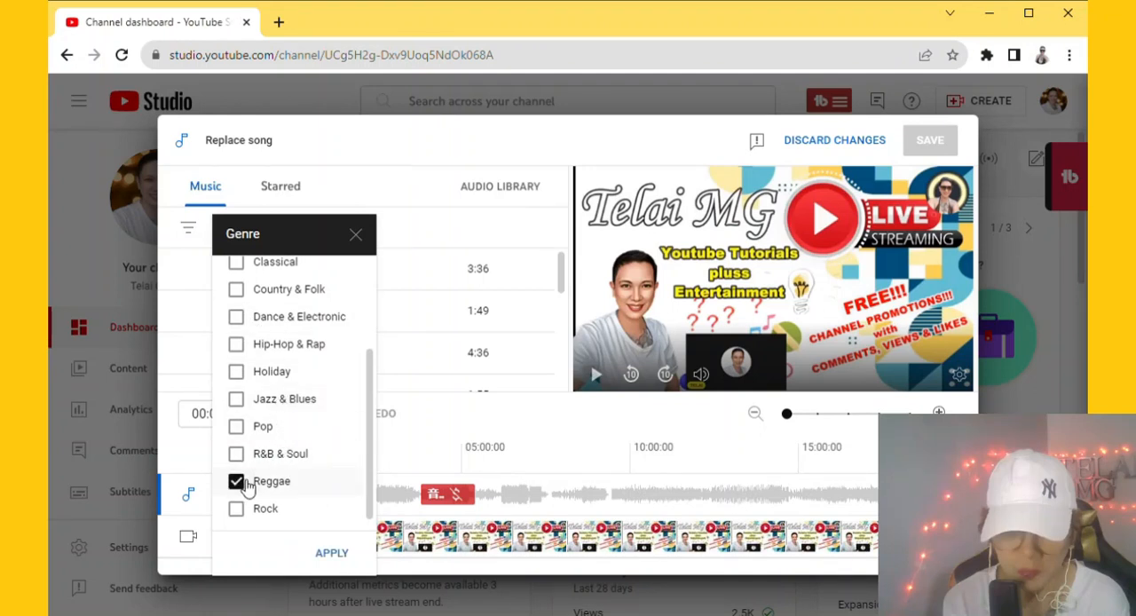
{"action": "left_click", "coordinate": [332, 553]}
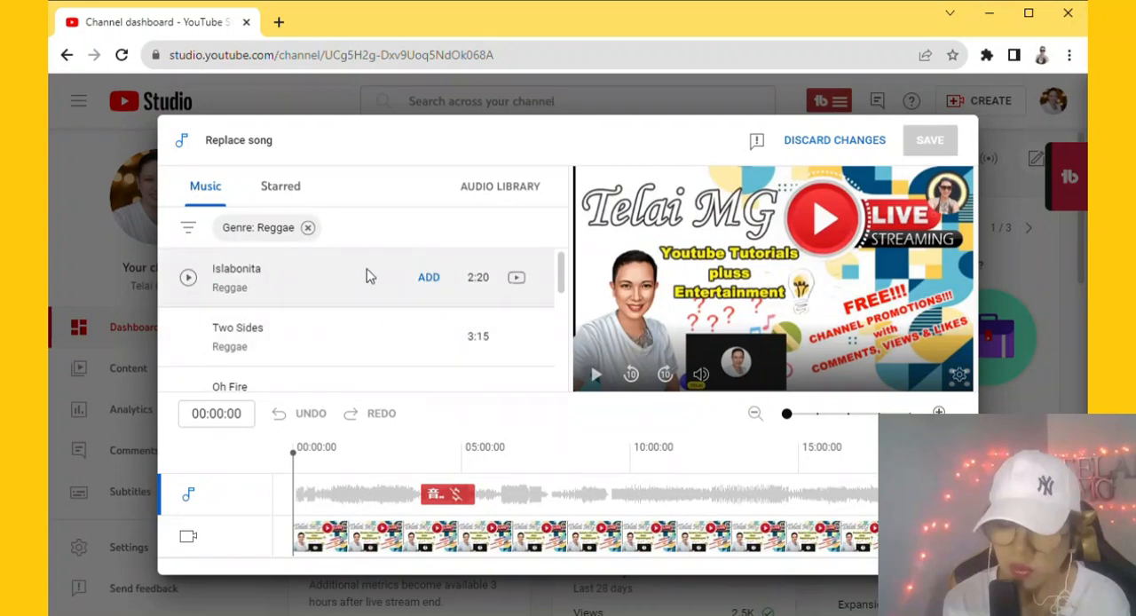
- Preview the tracks Islabonita and Two Sides, then stop playback
{"action": "left_click", "coordinate": [190, 282]}
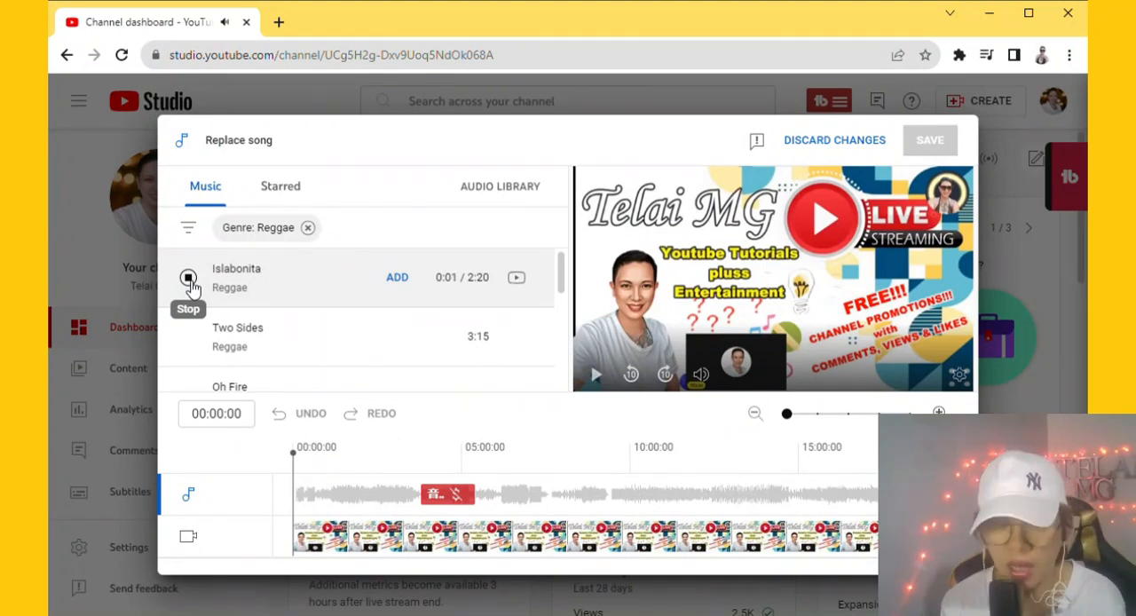
{"action": "left_click", "coordinate": [189, 337]}
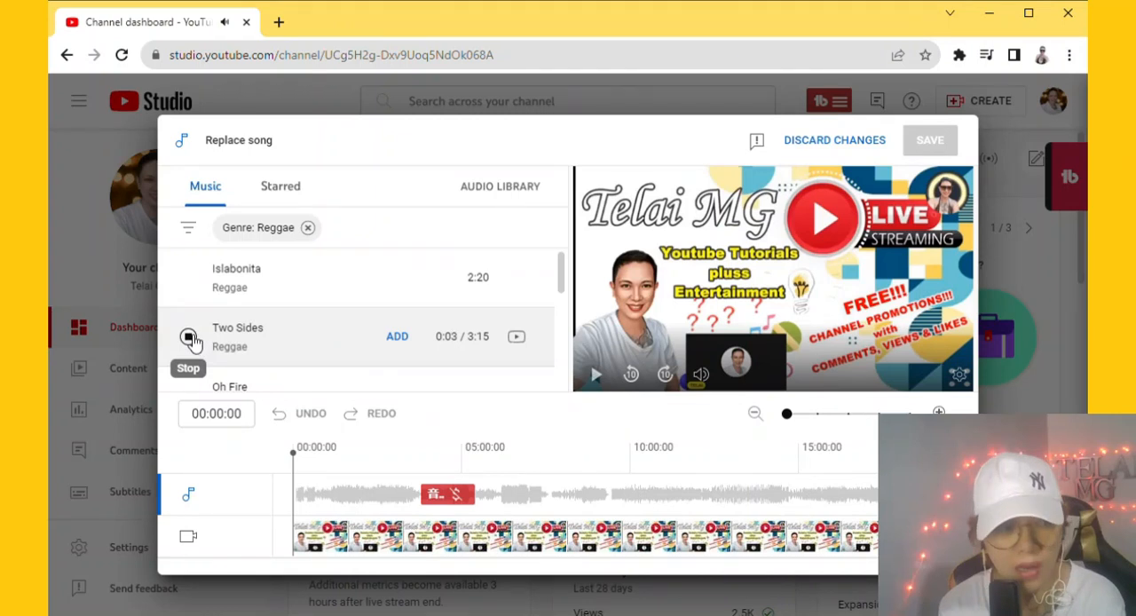
{"action": "left_click", "coordinate": [191, 339]}
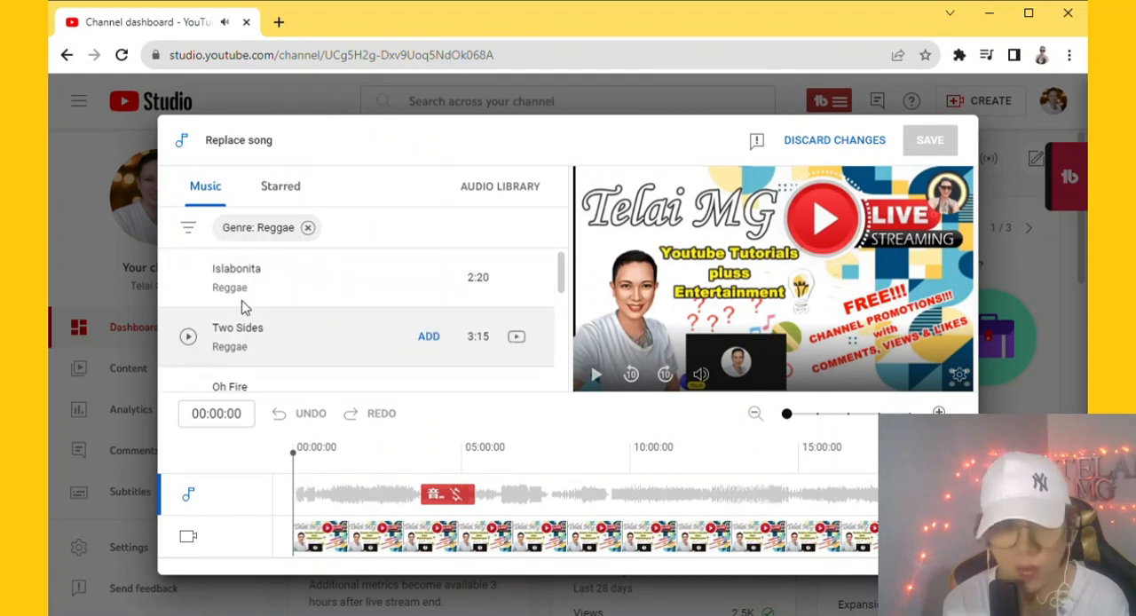
- Try Islabonita as the replacement track for the claimed segment and remove it from the timeline
{"action": "left_click", "coordinate": [429, 278]}
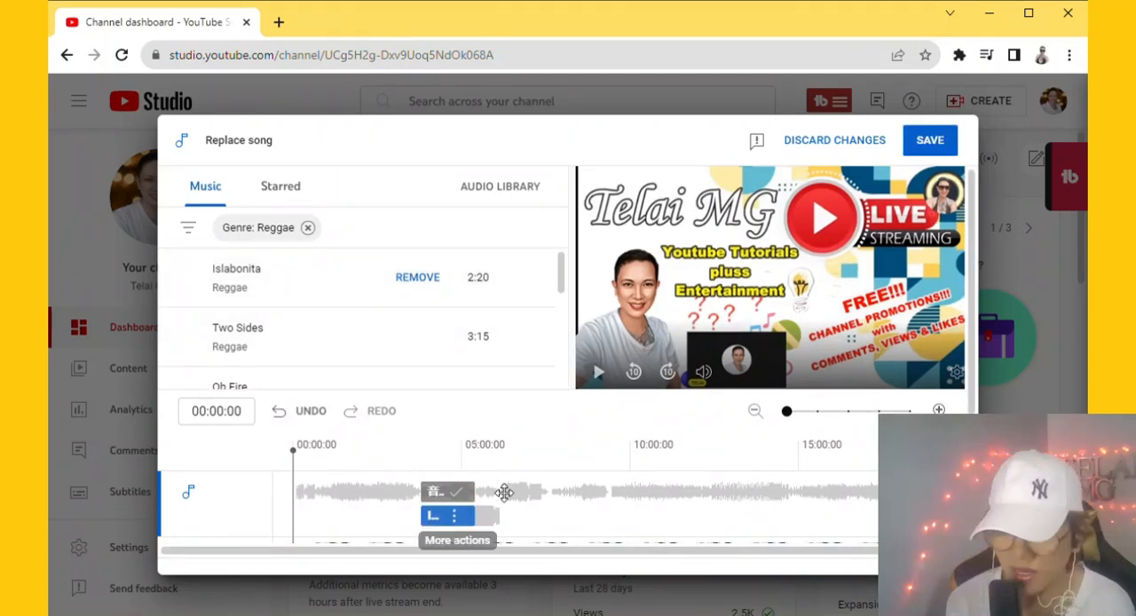
{"action": "scroll", "coordinate": [494, 504], "scroll_direction": "down", "scroll_amount": 1}
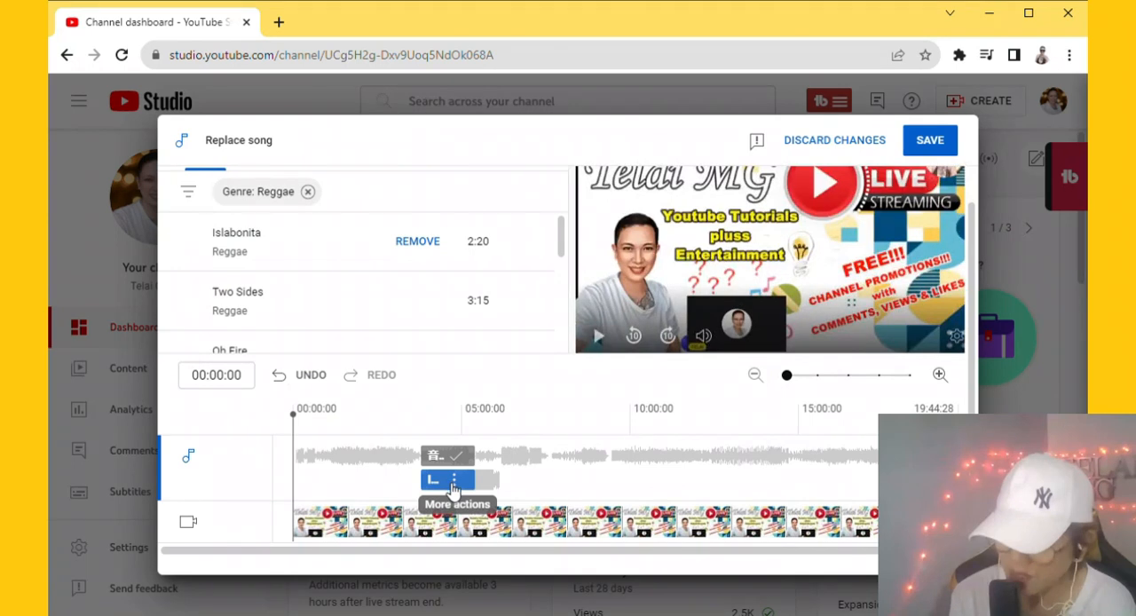
{"action": "left_click", "coordinate": [415, 243]}
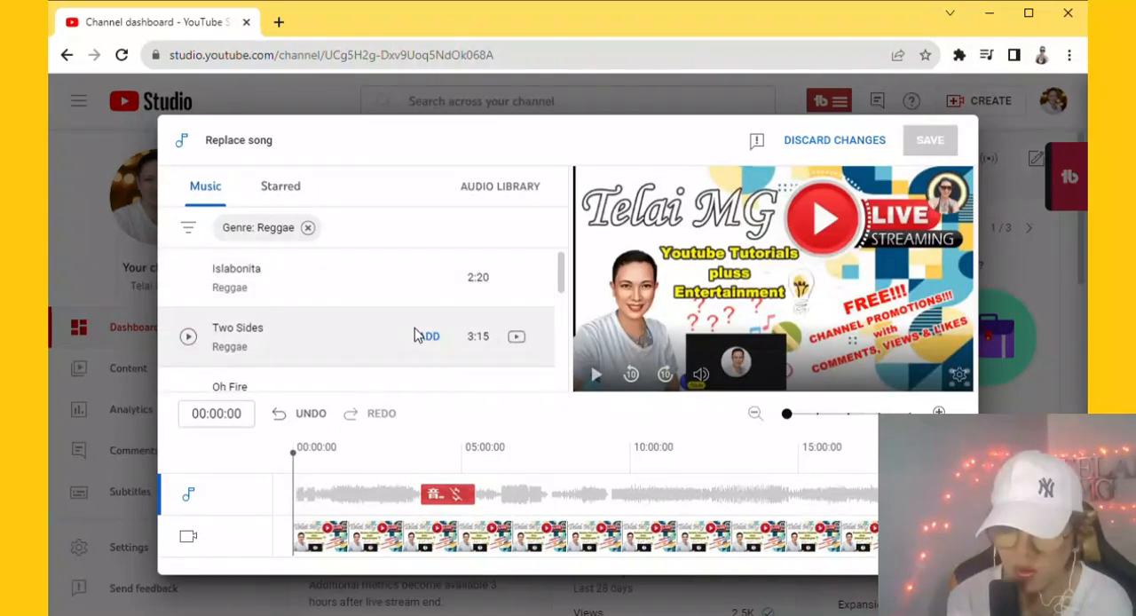
- Try Emerald Seas as the replacement track, compare it with the claimed segment and remove it
{"action": "scroll", "coordinate": [439, 345], "scroll_direction": "down", "scroll_amount": 1}
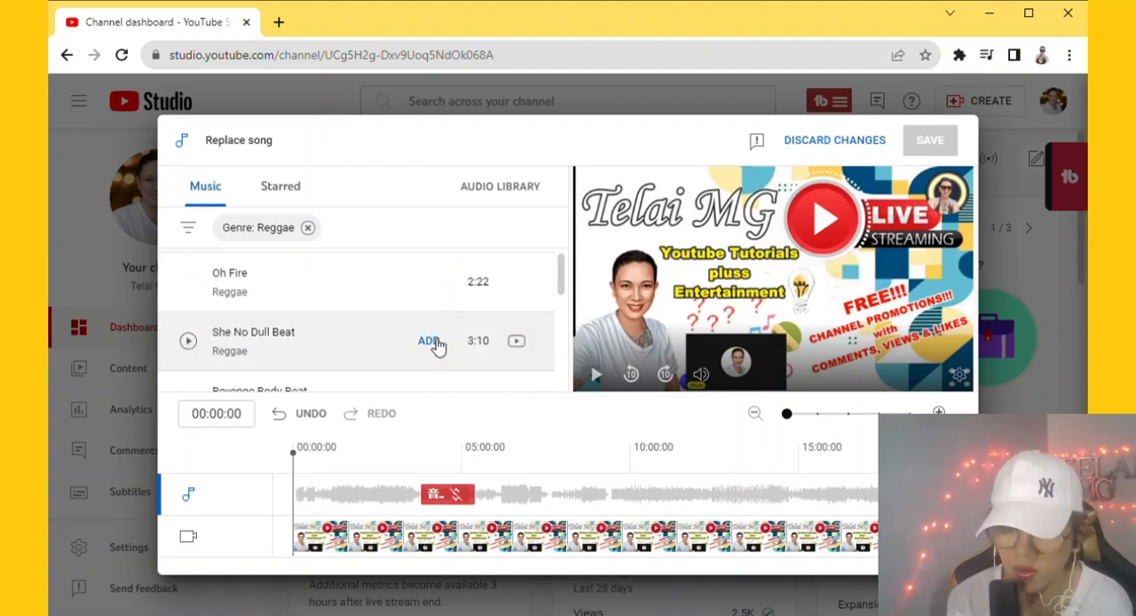
{"action": "scroll", "coordinate": [435, 345], "scroll_direction": "down", "scroll_amount": 5}
{"action": "scroll", "coordinate": [434, 346], "scroll_direction": "down", "scroll_amount": 2}
{"action": "scroll", "coordinate": [435, 347], "scroll_direction": "up", "scroll_amount": 1}
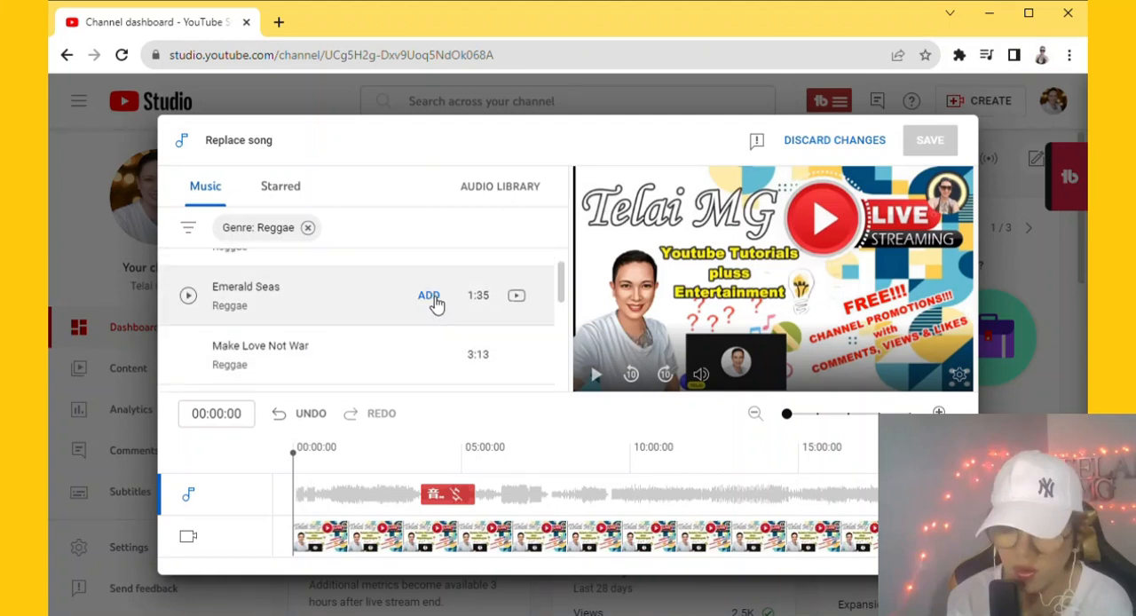
{"action": "left_click", "coordinate": [429, 295]}
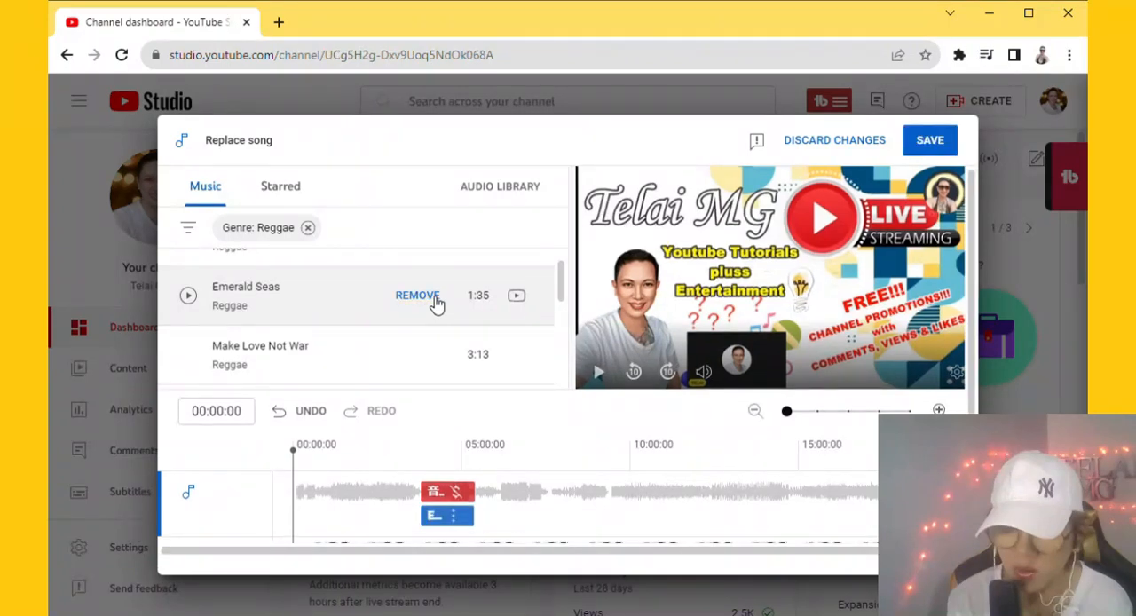
{"action": "mouse_move", "coordinate": [443, 495]}
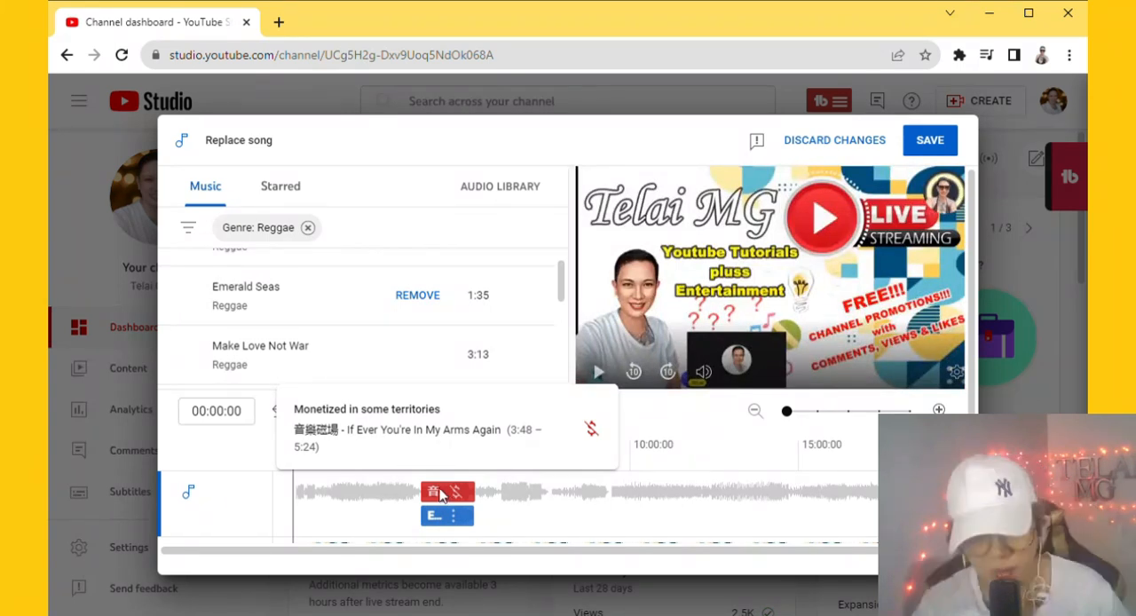
{"action": "left_click", "coordinate": [418, 297]}
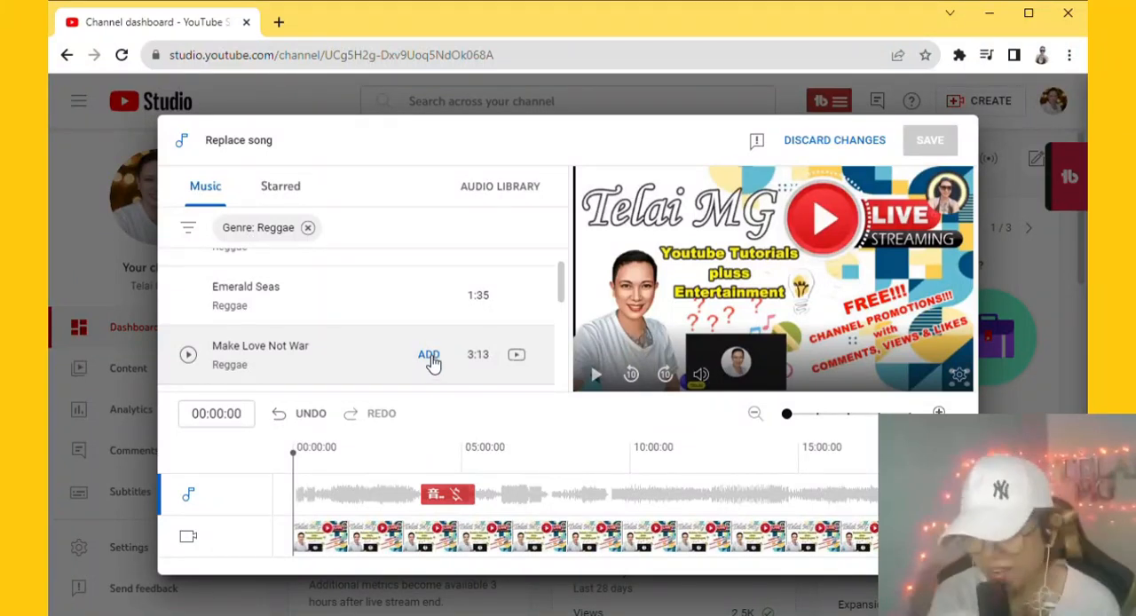
- Add Make Love Not War as the replacement track for the claimed segment and save the song replacement
{"action": "left_click", "coordinate": [429, 358]}
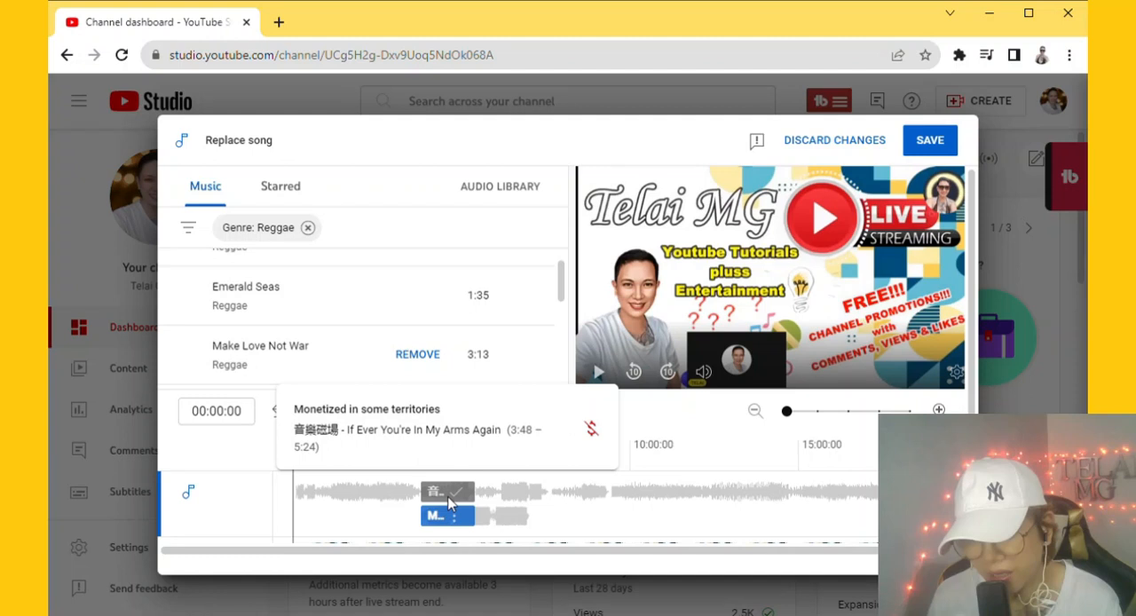
{"action": "left_click", "coordinate": [931, 151]}
{"action": "left_click", "coordinate": [779, 435]}
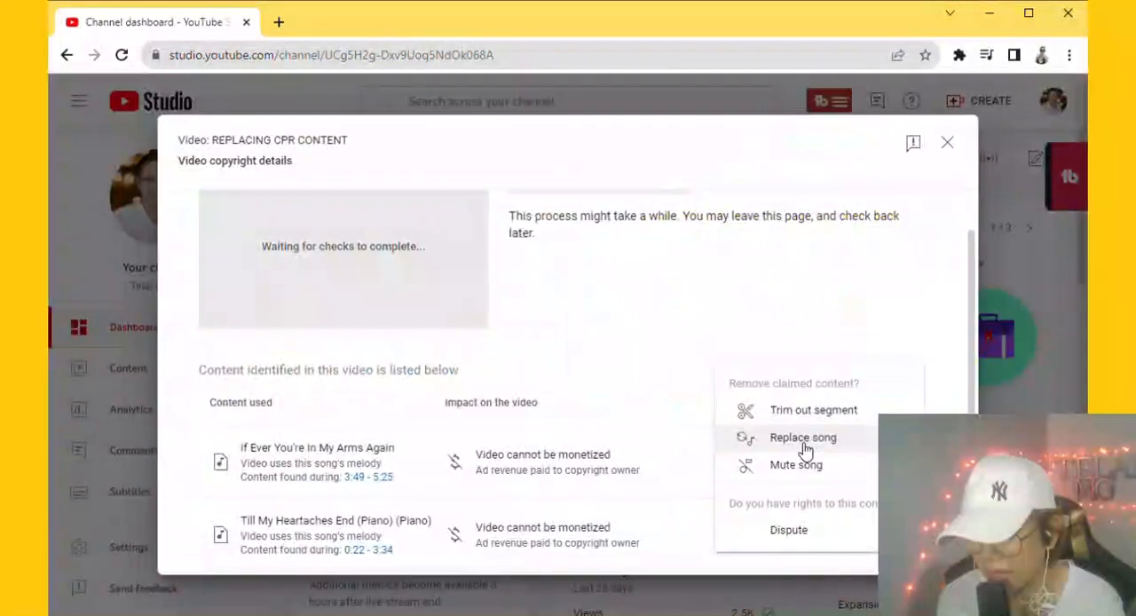
- Replace the claimed song "Till My Heartaches End (Piano)" with the track LITE BRITE and save the replacement
{"action": "left_click", "coordinate": [801, 441]}
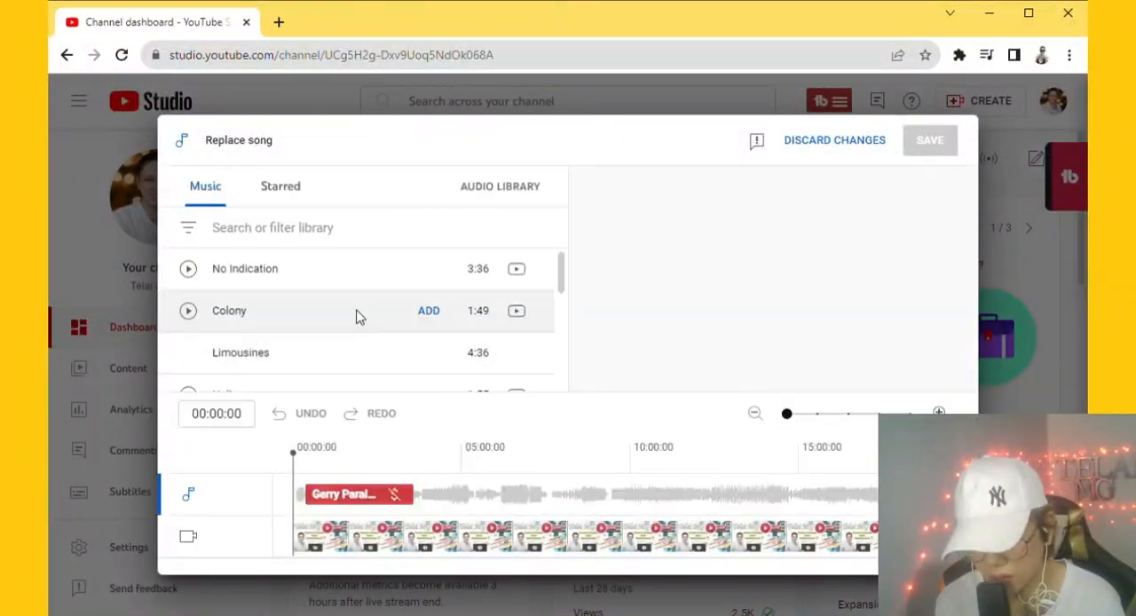
{"action": "scroll", "coordinate": [435, 330], "scroll_direction": "down", "scroll_amount": 3}
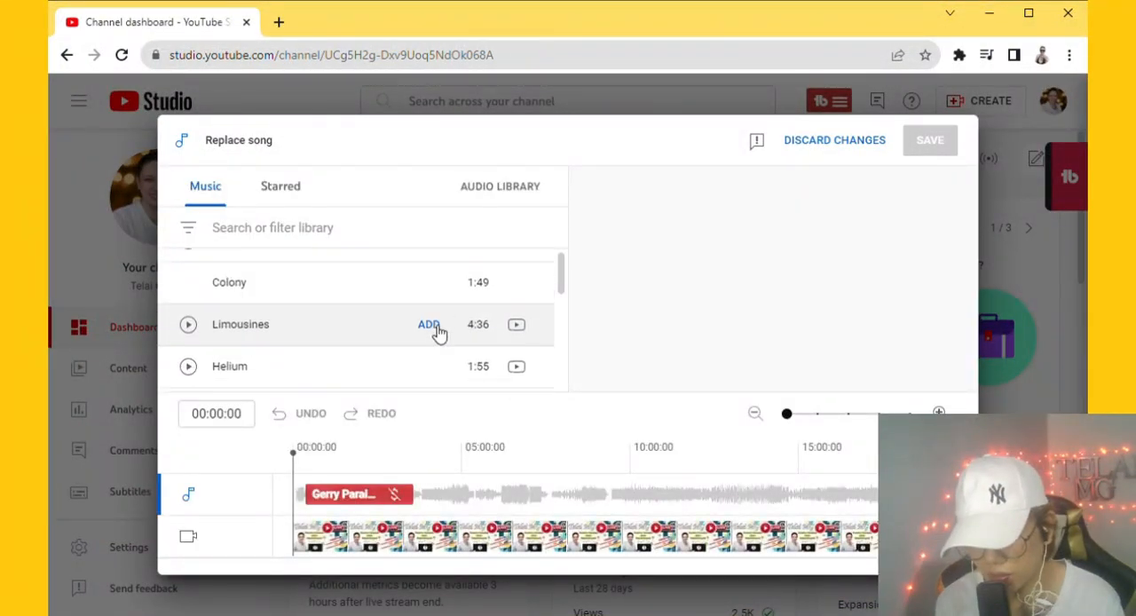
{"action": "scroll", "coordinate": [429, 341], "scroll_direction": "down", "scroll_amount": 1}
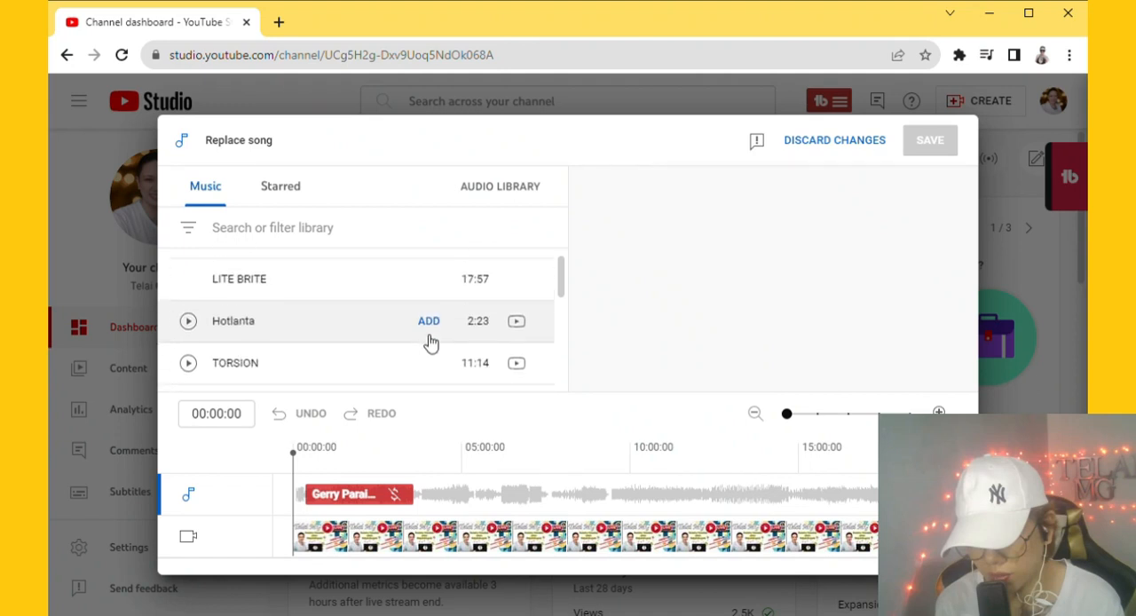
{"action": "scroll", "coordinate": [433, 342], "scroll_direction": "up", "scroll_amount": 1}
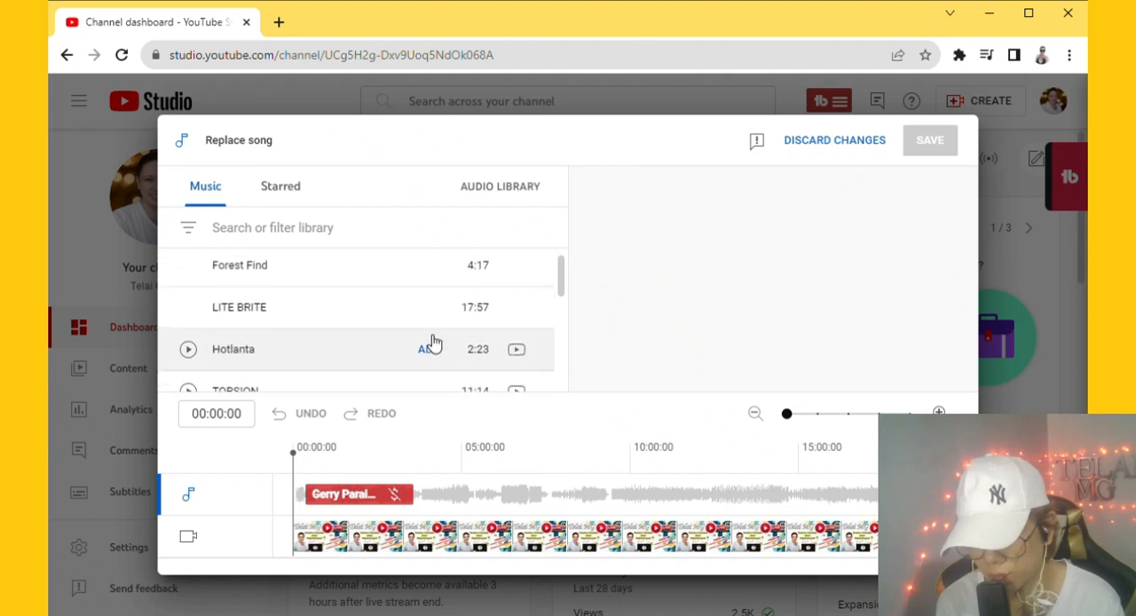
{"action": "mouse_move", "coordinate": [324, 501]}
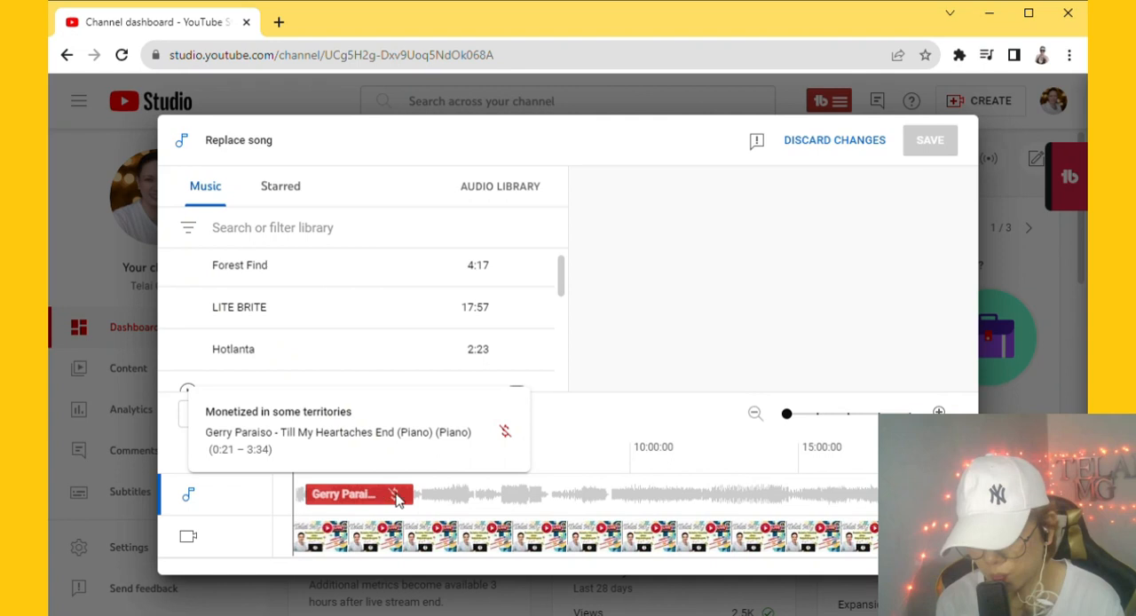
{"action": "mouse_move", "coordinate": [429, 320]}
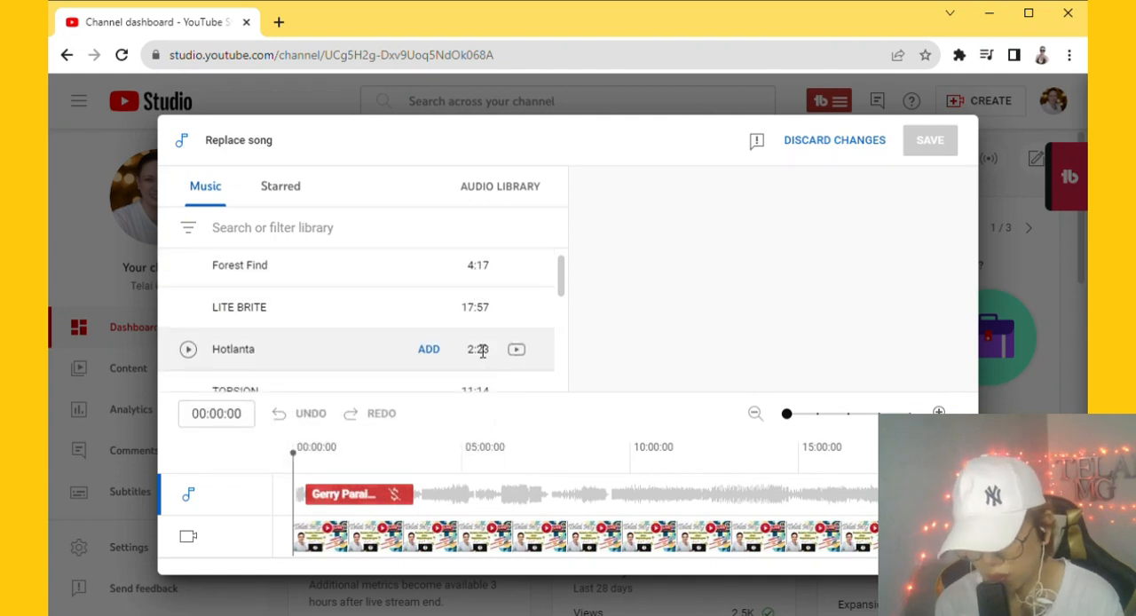
{"action": "left_click", "coordinate": [422, 308]}
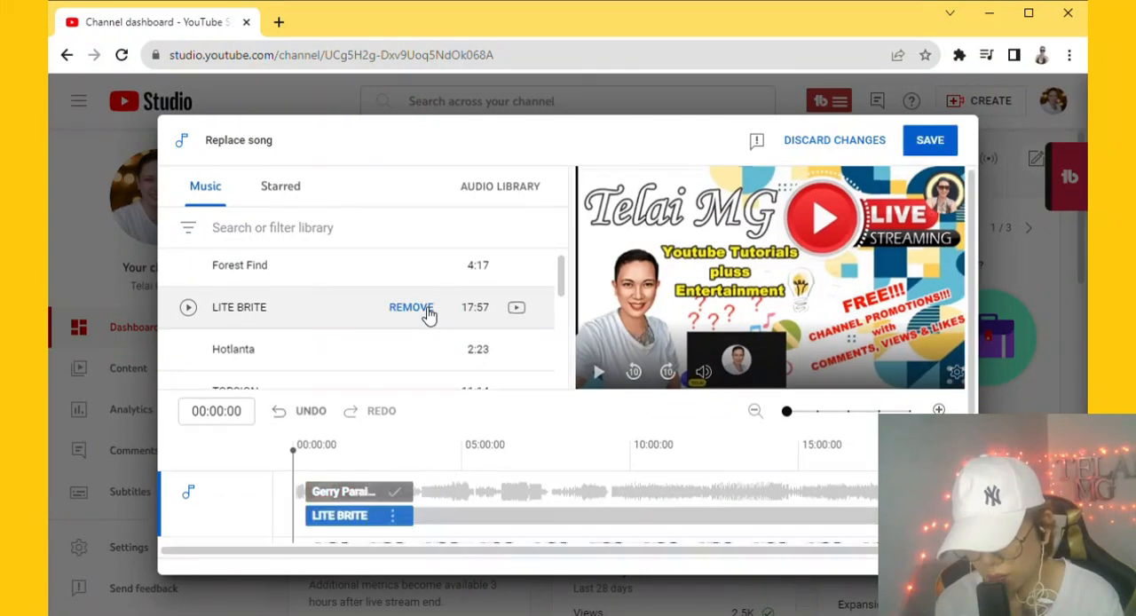
{"action": "mouse_move", "coordinate": [353, 482]}
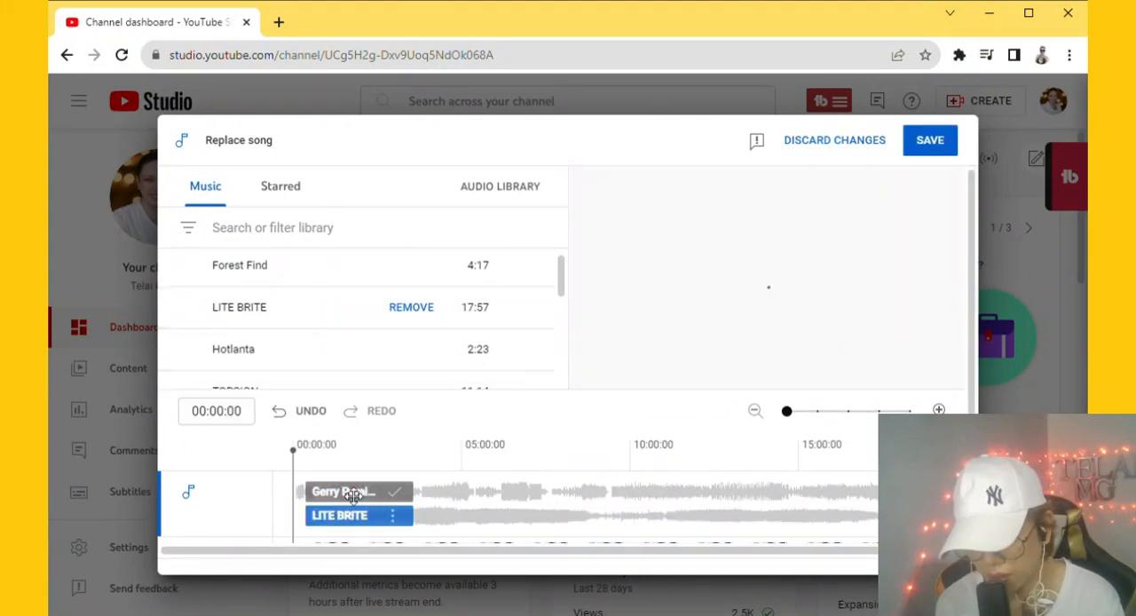
{"action": "left_click", "coordinate": [928, 144]}
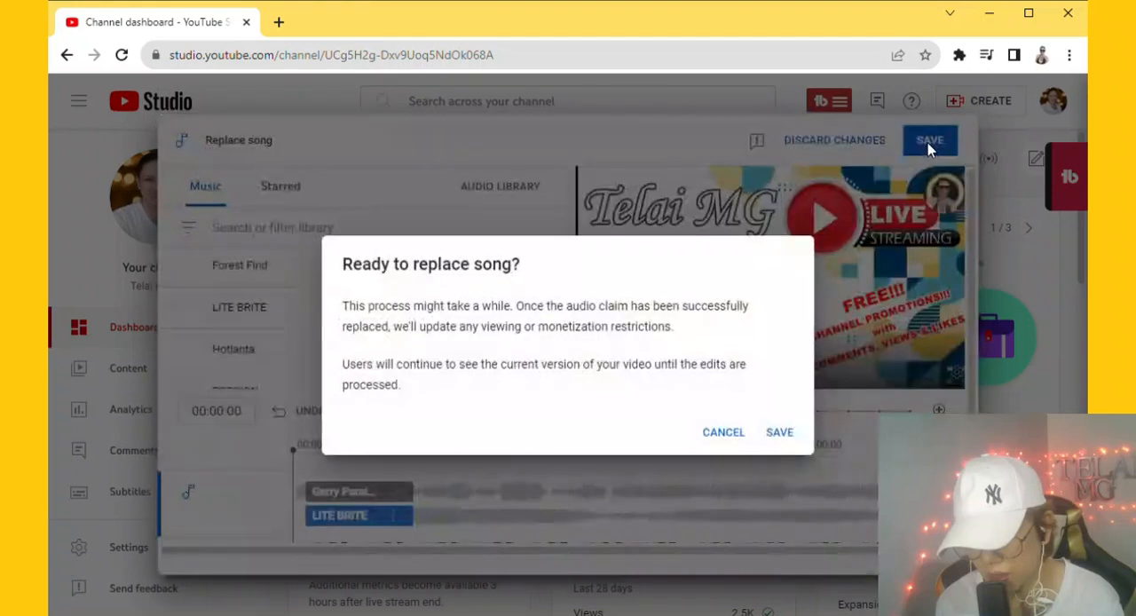
{"action": "left_click", "coordinate": [781, 433]}
- Look through the list of claimed songs in the video and close the copyright details
{"action": "scroll", "coordinate": [805, 450], "scroll_direction": "down", "scroll_amount": 3}
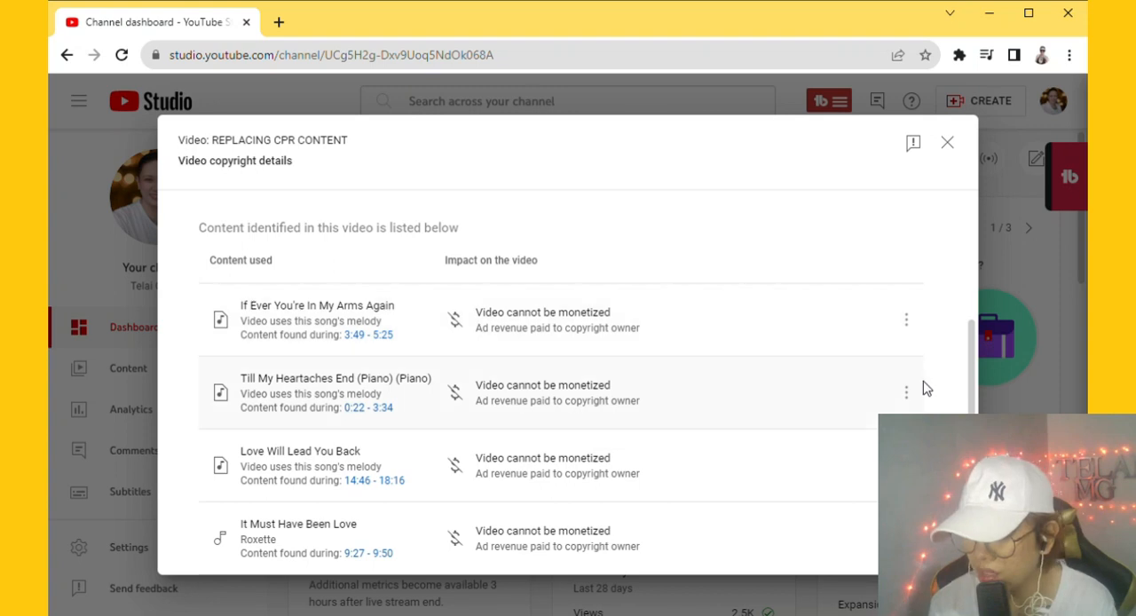
{"action": "scroll", "coordinate": [928, 392], "scroll_direction": "down", "scroll_amount": 1}
{"action": "left_click", "coordinate": [947, 142]}
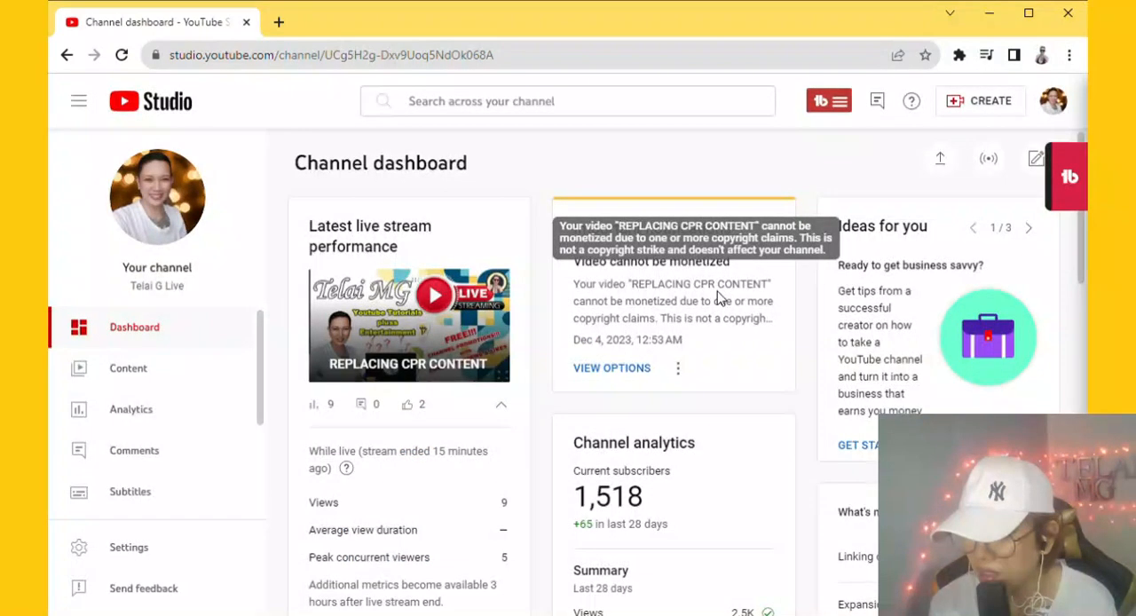